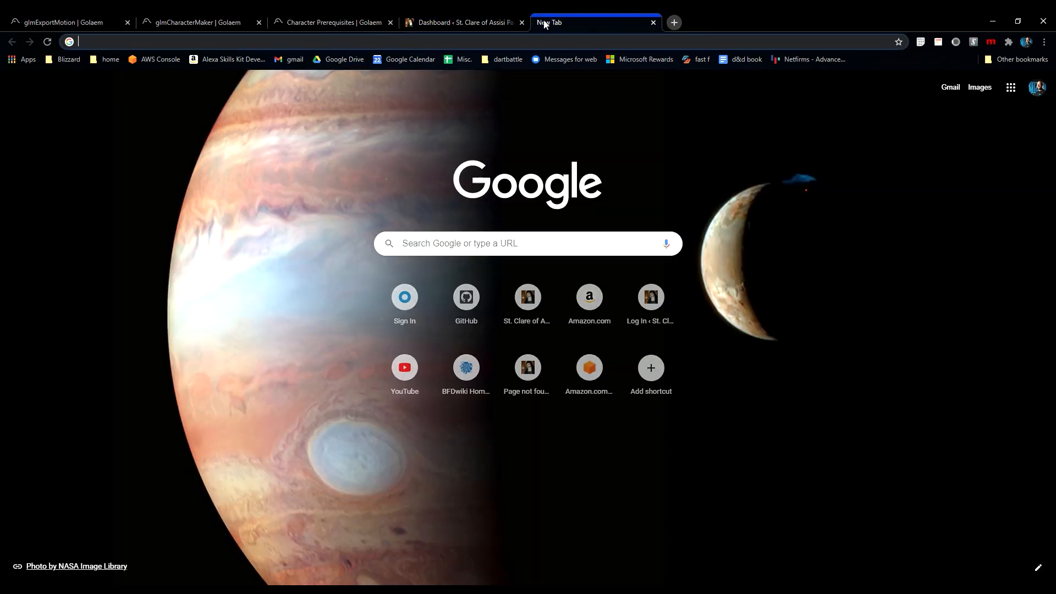
- Open the st-clare.org website and go through its Bulletin page to the Bulletin Archive of back issues
key(Return)
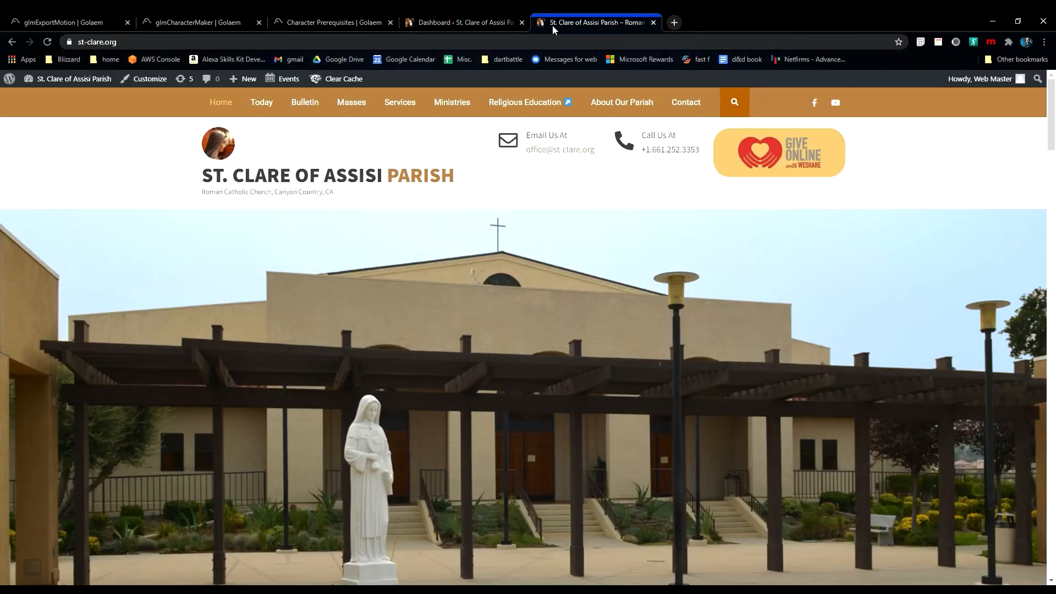
click(311, 105)
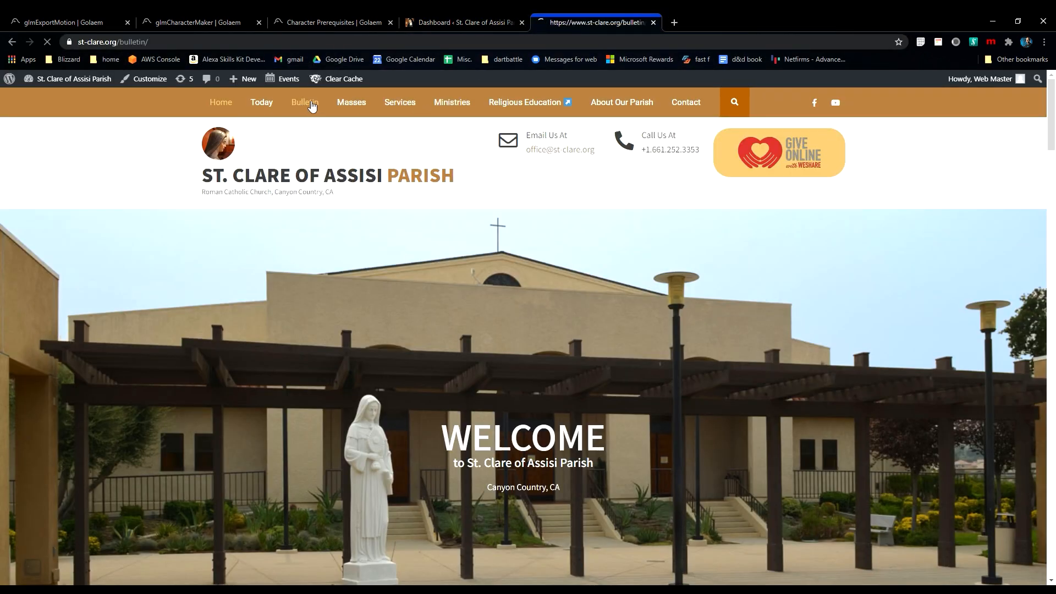
scroll(408, 366, down, 8)
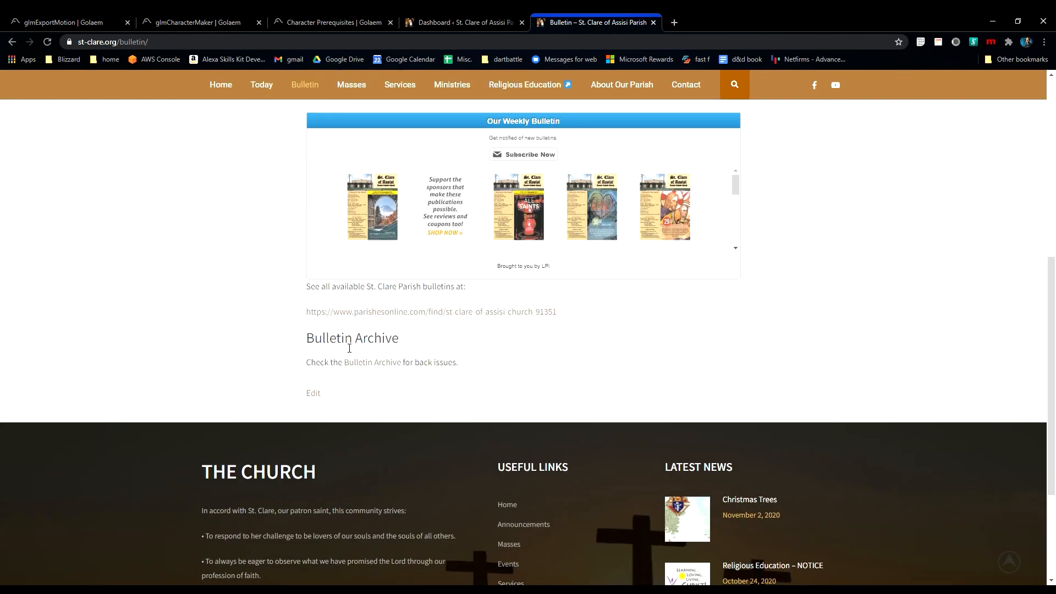
click(364, 363)
scroll(456, 361, down, 1)
scroll(456, 362, down, 5)
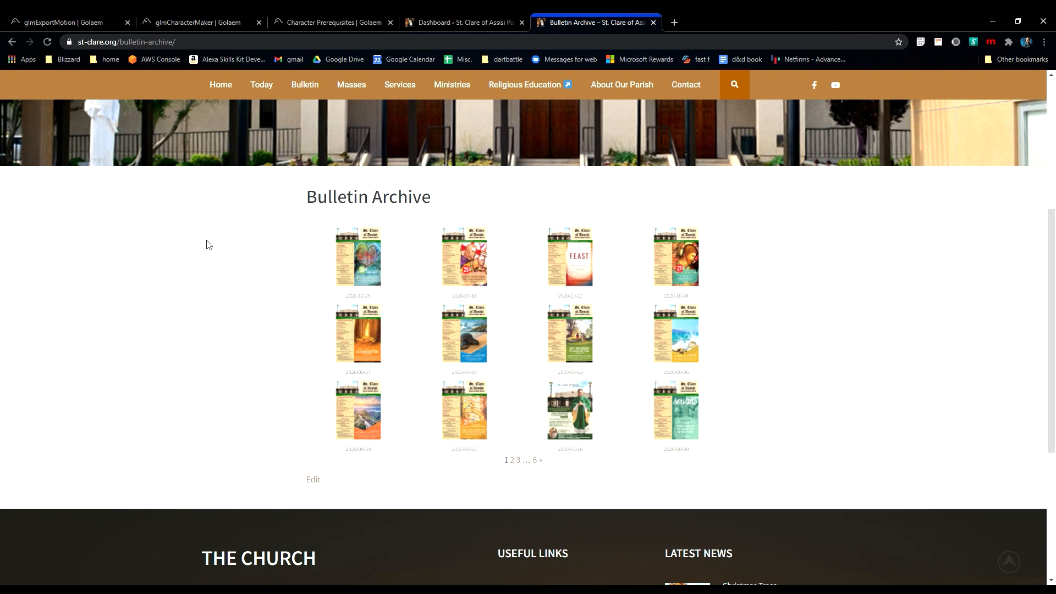
- Switch to the WordPress dashboard and open the Bulletin Archive page for editing
click(468, 23)
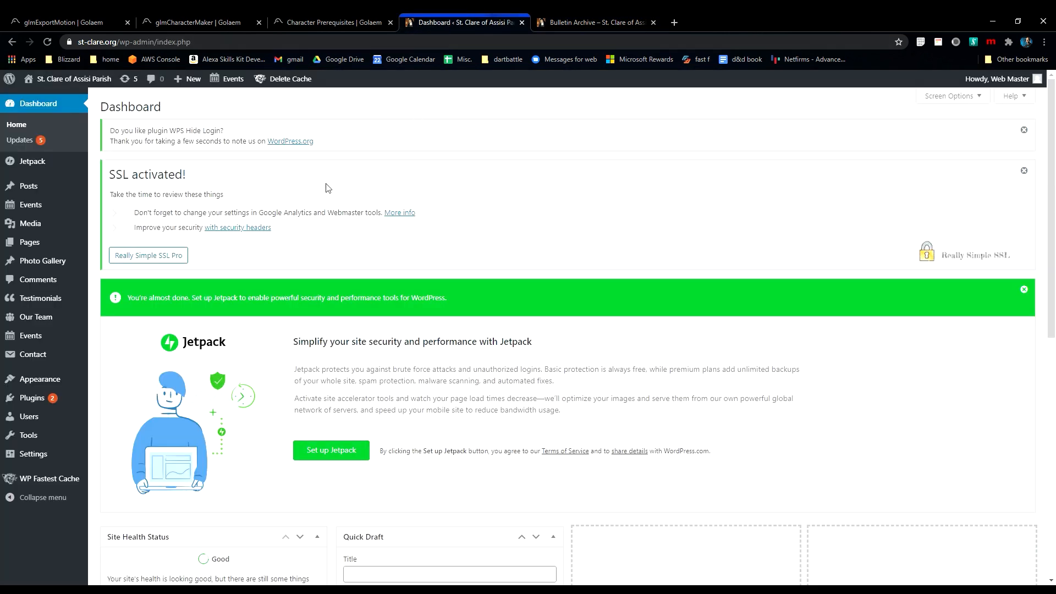
mouse_move(33, 242)
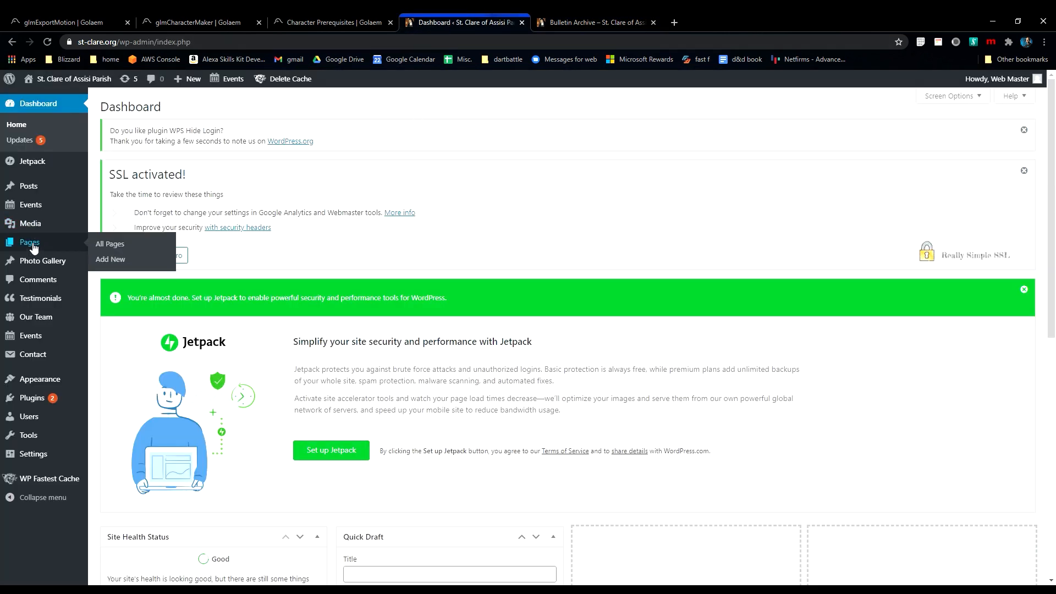
click(32, 244)
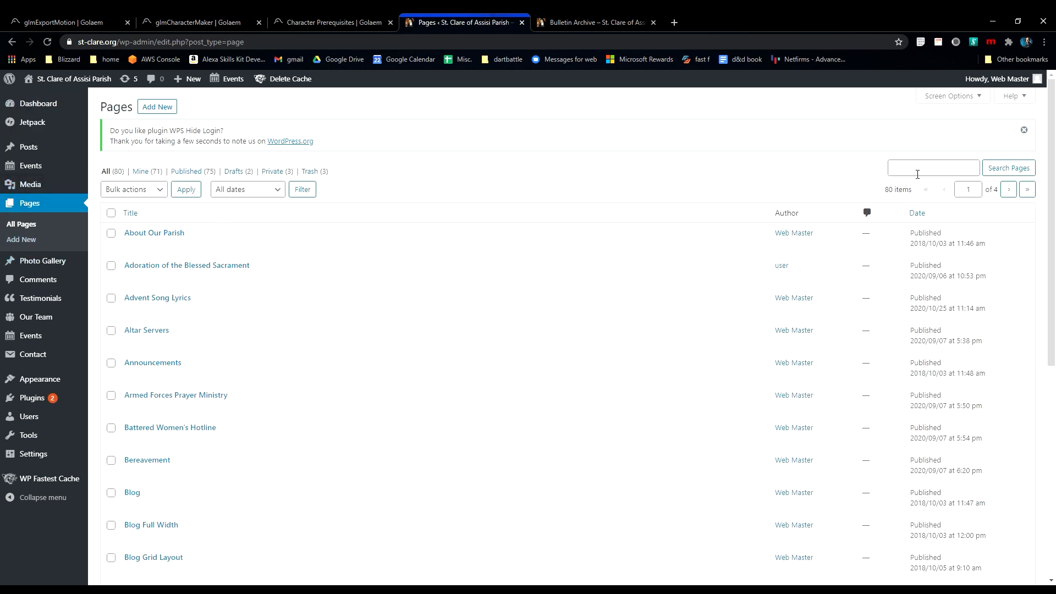
mouse_move(216, 414)
scroll(242, 423, down, 4)
mouse_move(200, 498)
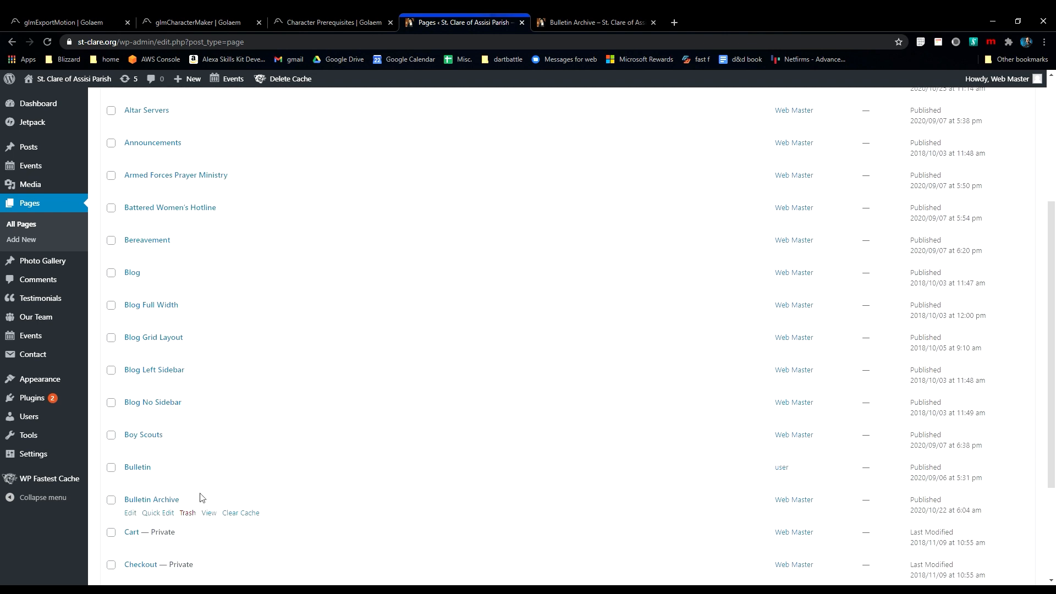
click(132, 514)
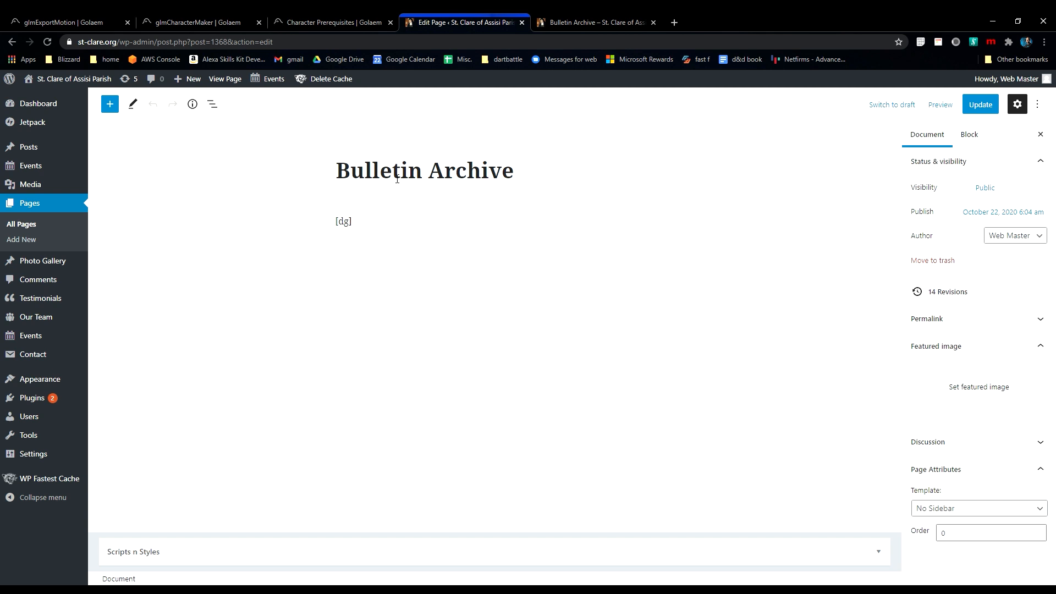
- Insert a File block directly below the Bulletin Archive title and upload LPi-11-01-2020.pdf from the stClareShared folder into it
click(586, 24)
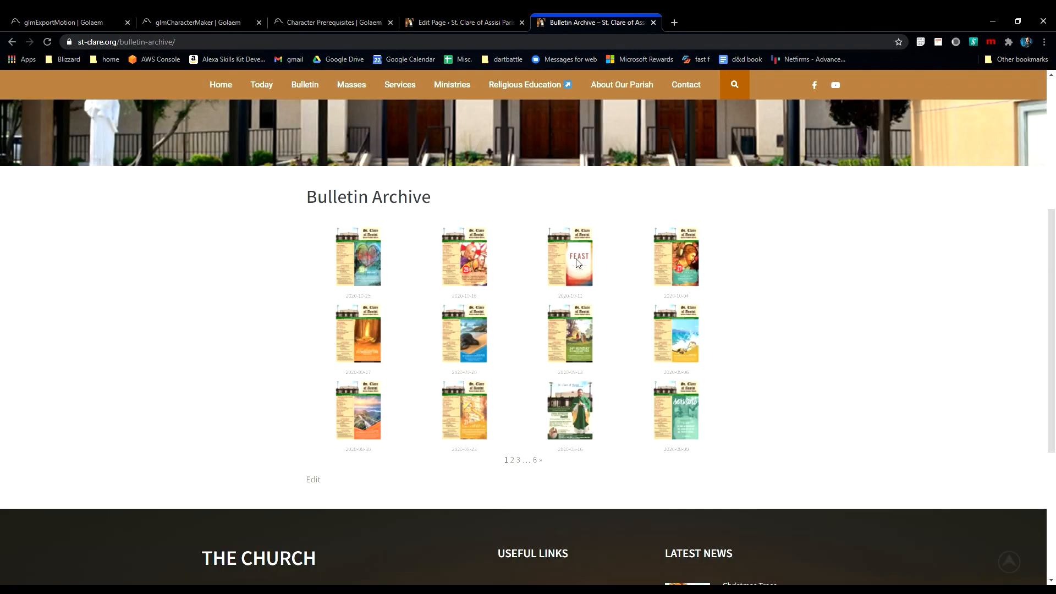
click(440, 22)
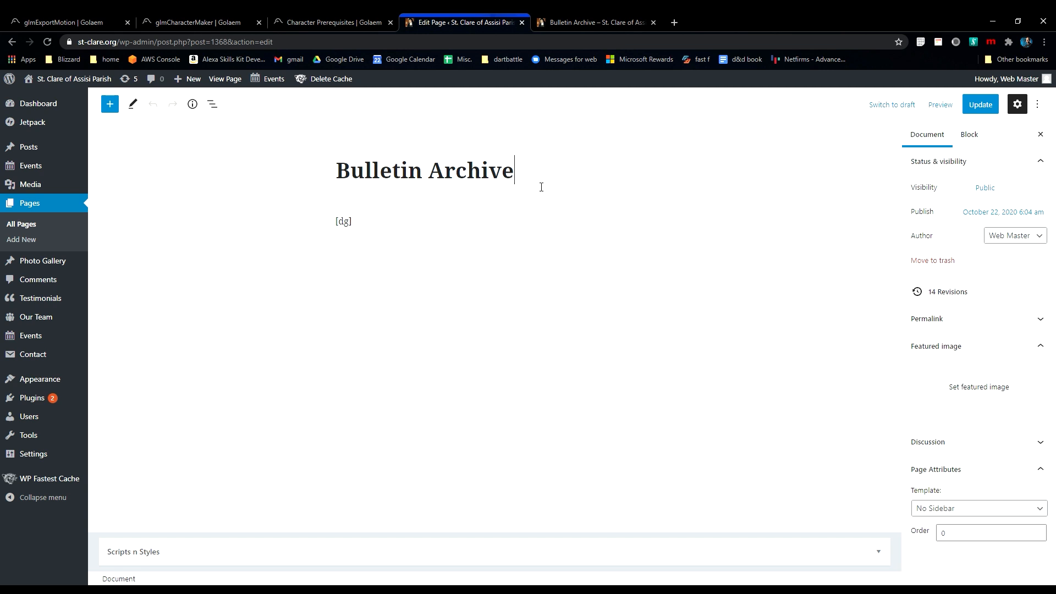
key(Return)
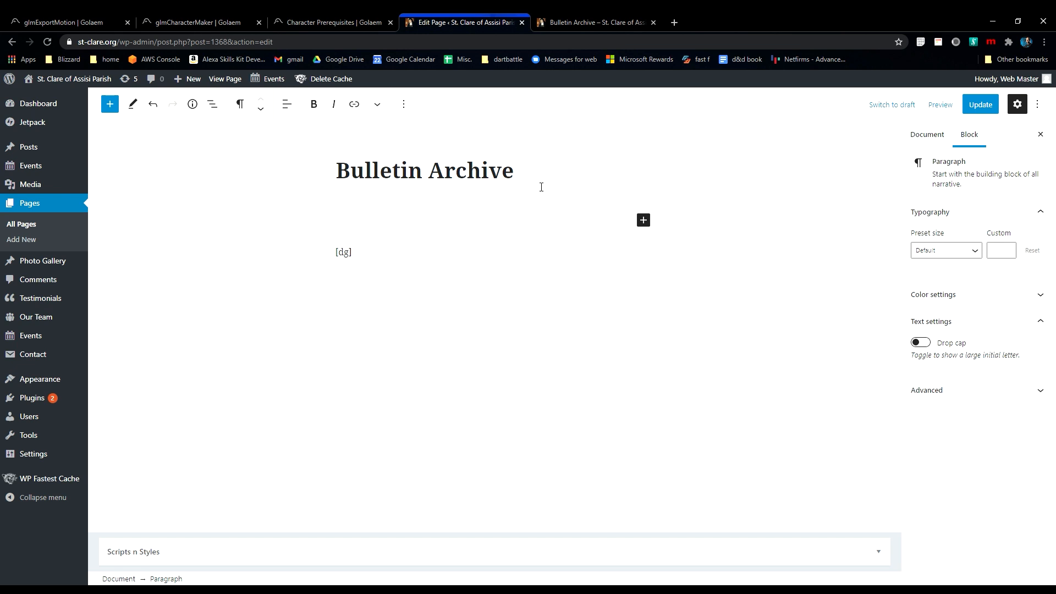
click(643, 221)
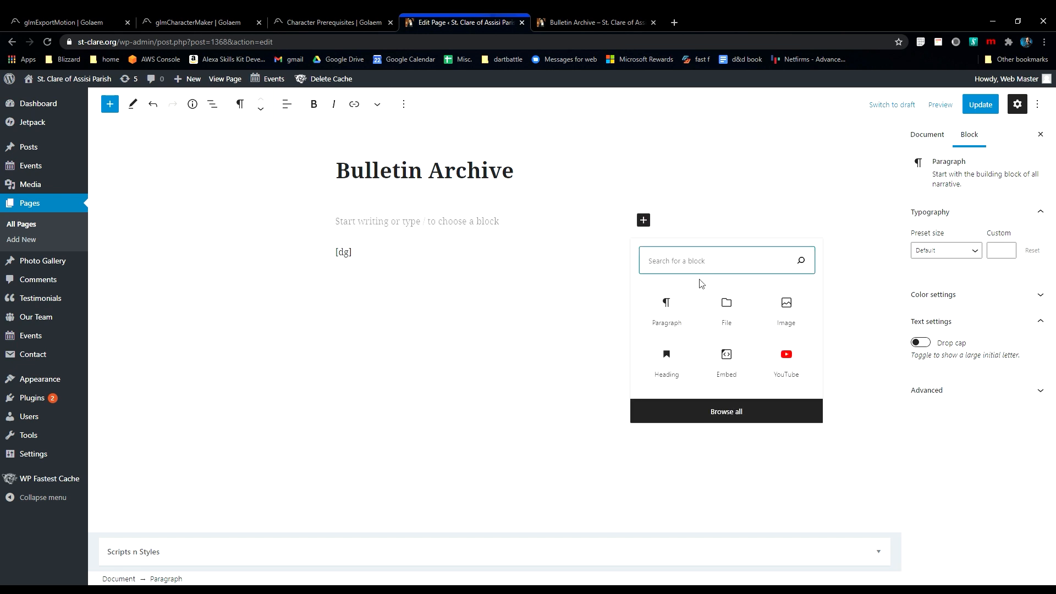
text(file)
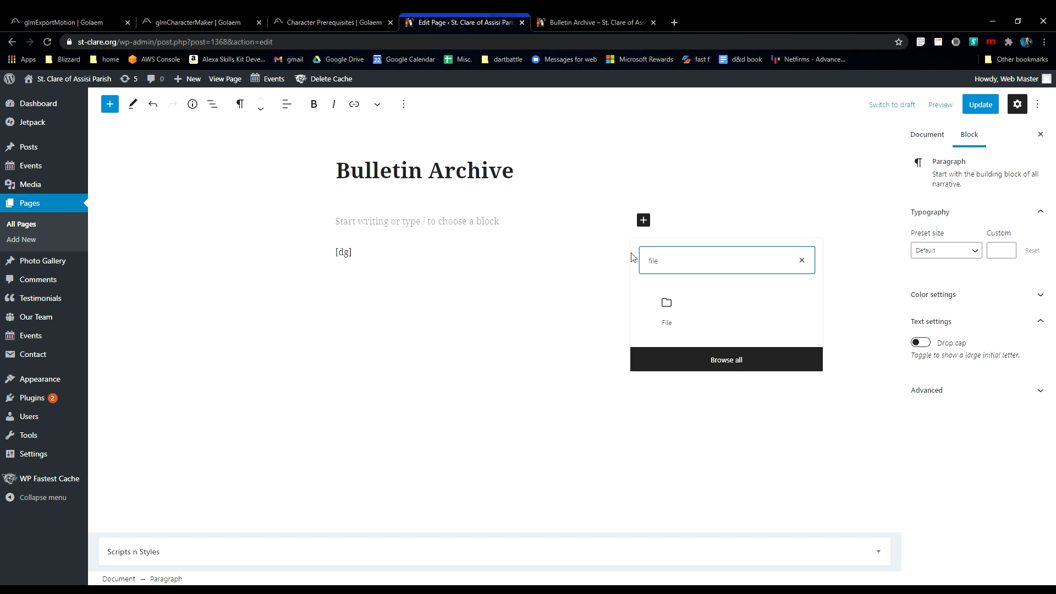
click(667, 305)
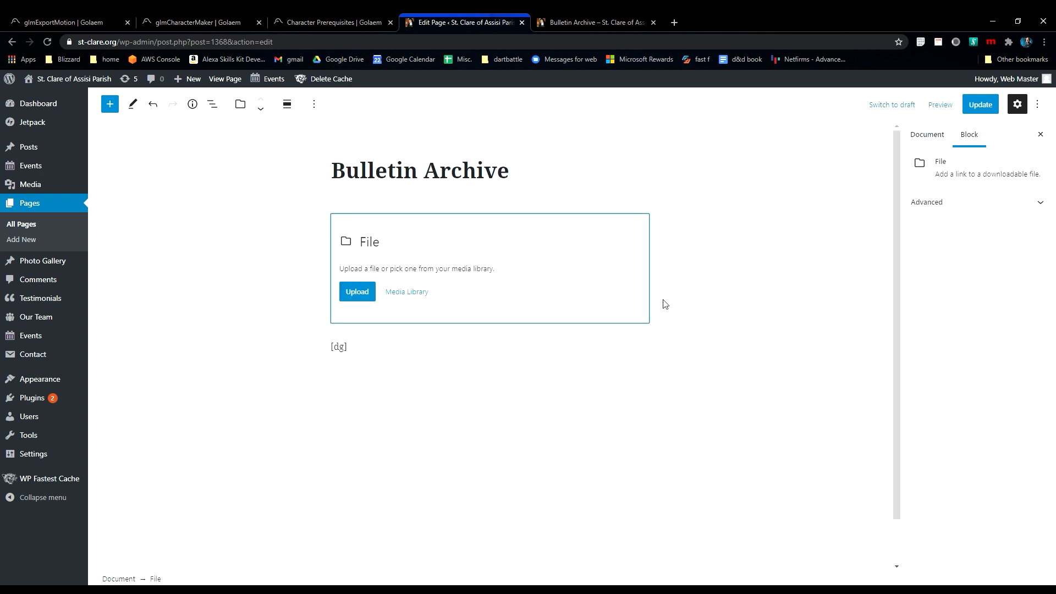
click(358, 292)
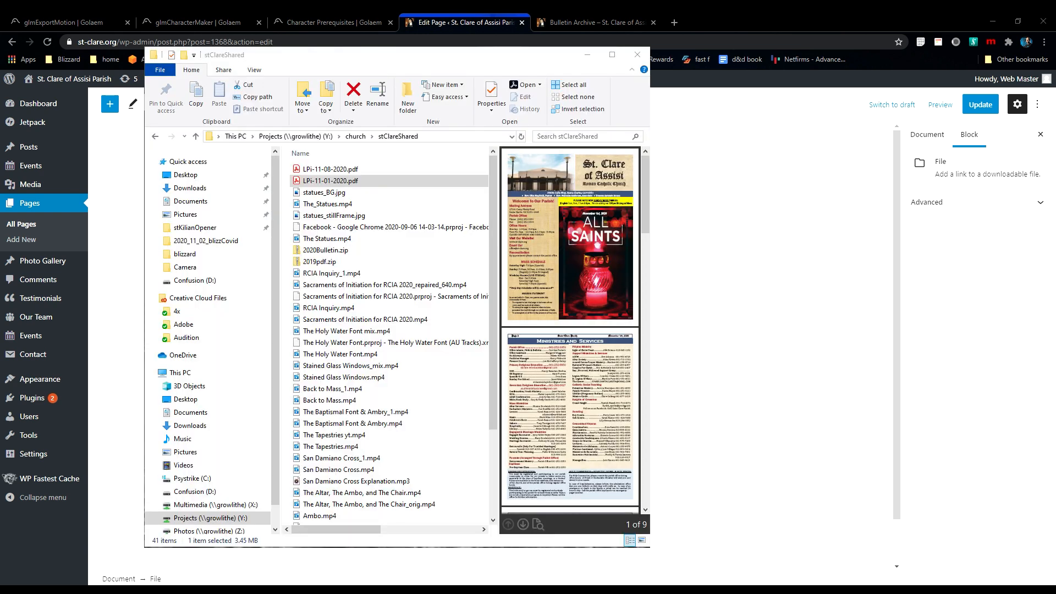
key(Return)
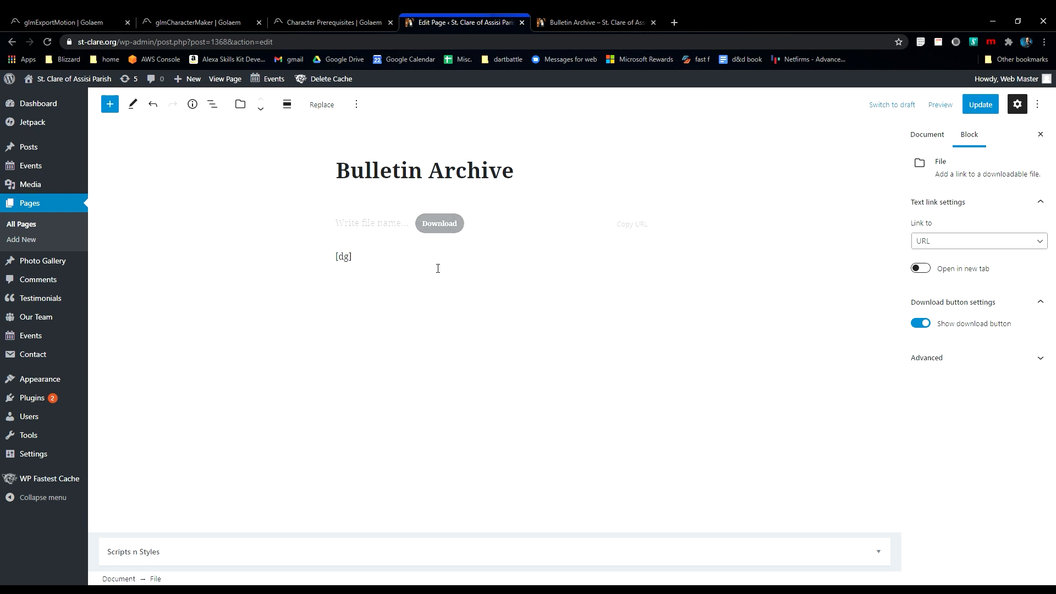
- Insert another File block directly below the page title and upload LPi-11-08-2020.pdf into it
click(519, 173)
key(Return)
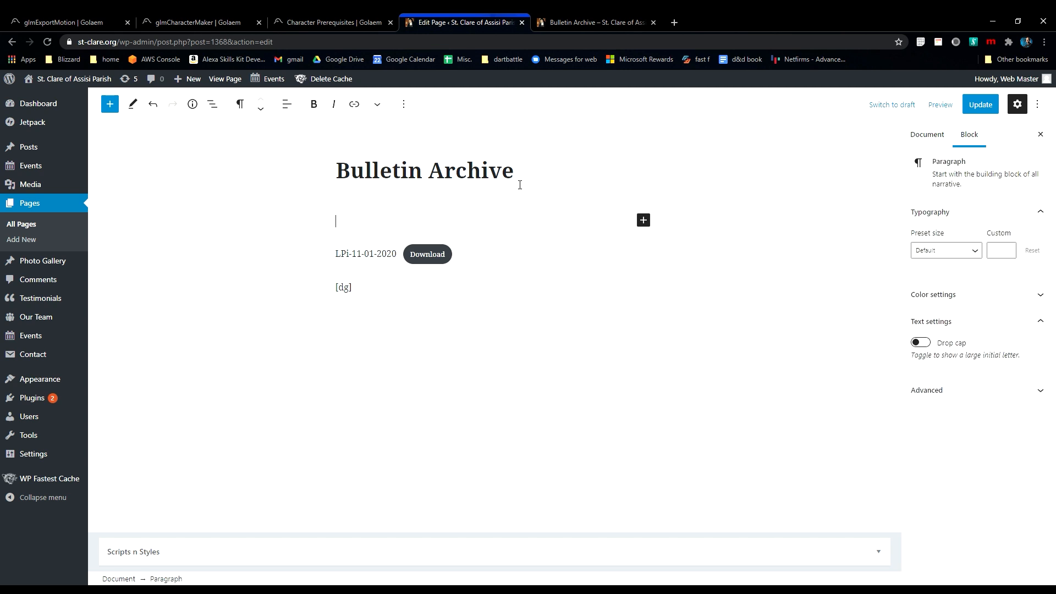
click(643, 220)
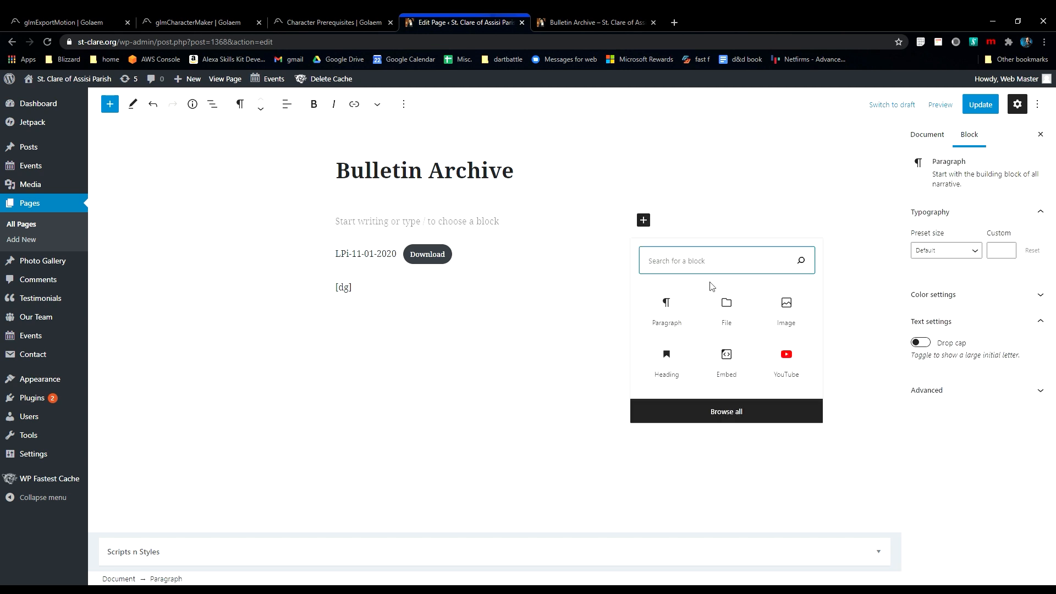
click(726, 308)
click(363, 291)
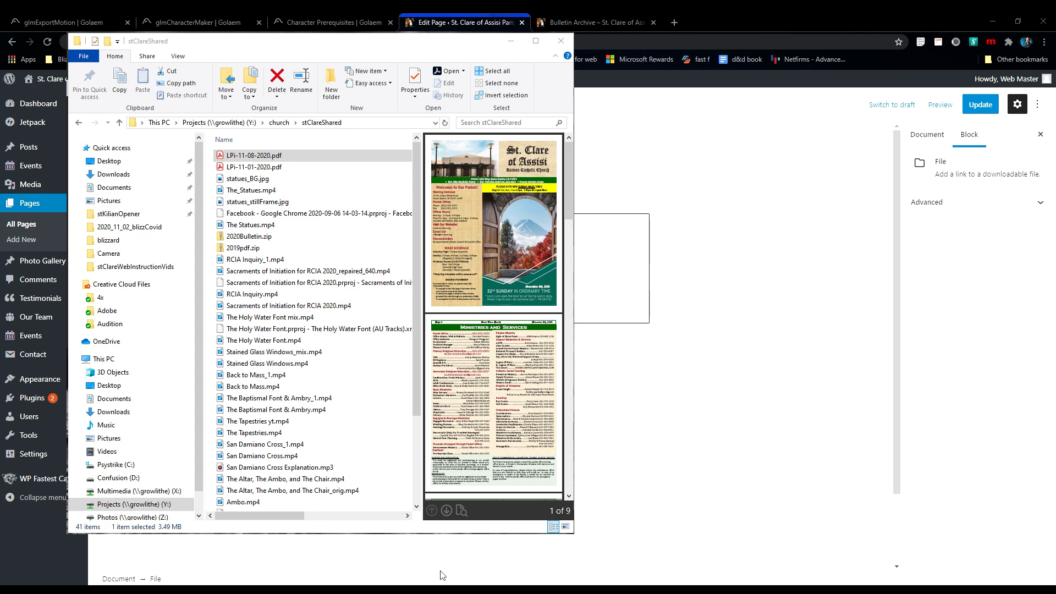
key(Return)
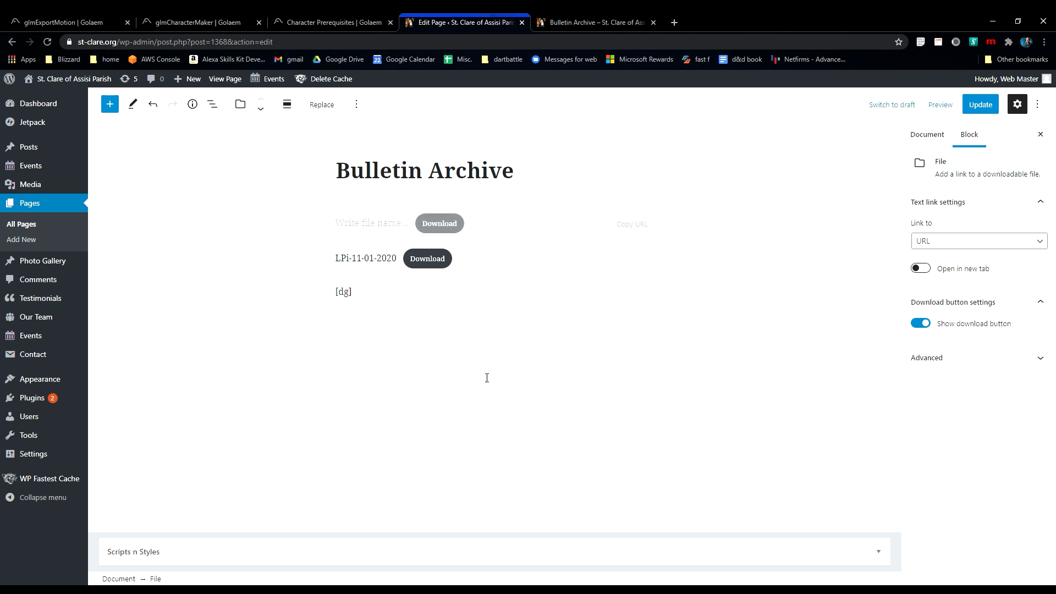
click(579, 23)
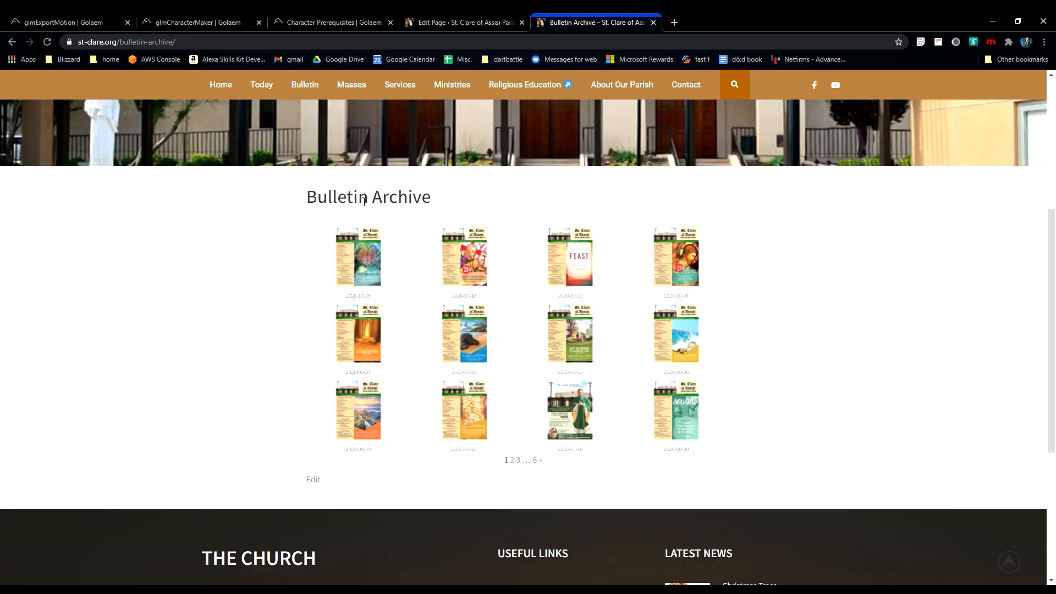
key(ctrl+shift+Tab)
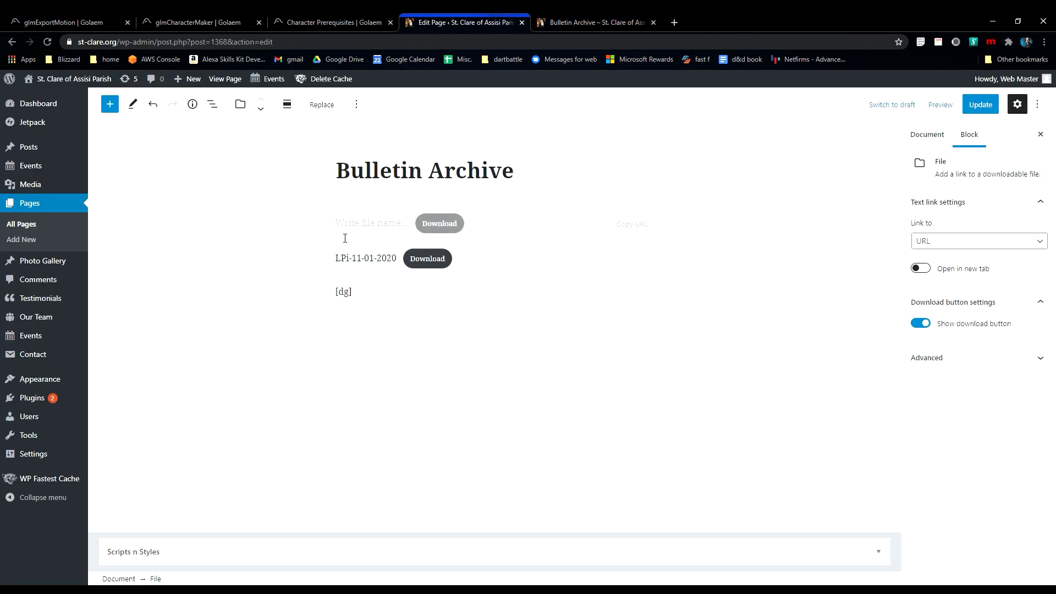
click(570, 25)
click(467, 25)
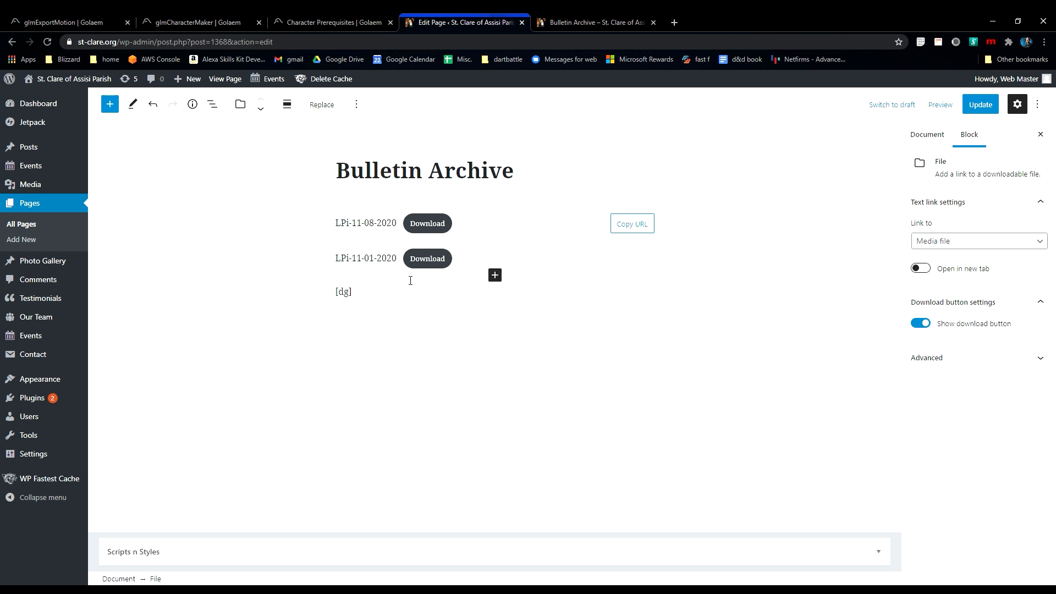
- Remove the LPi-11-01-2020 and LPi-11-08-2020 File blocks from the page, keeping only the [dg] shortcode
click(358, 263)
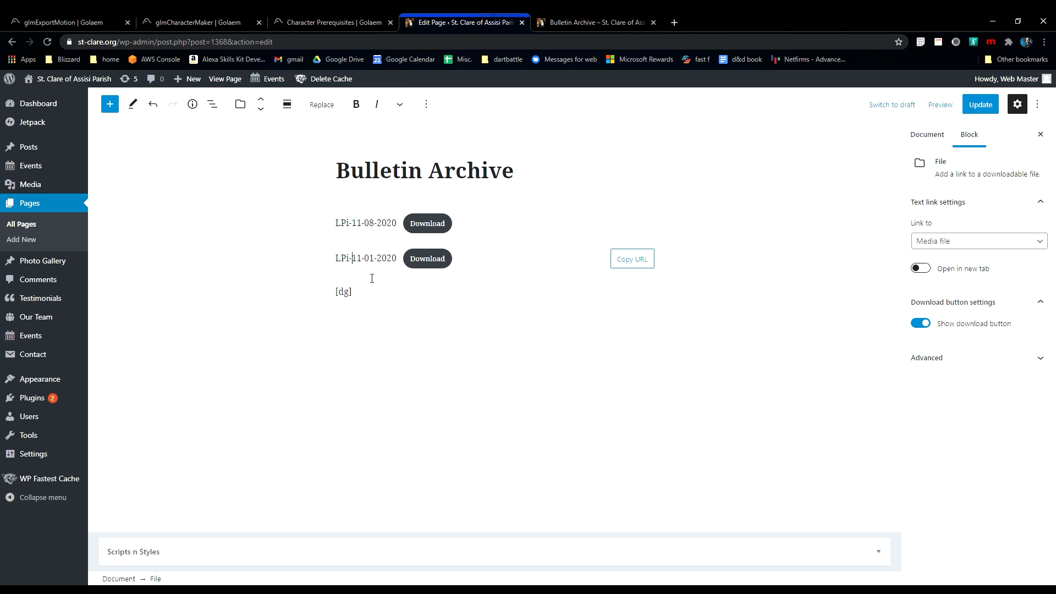
key(shift+alt+z)
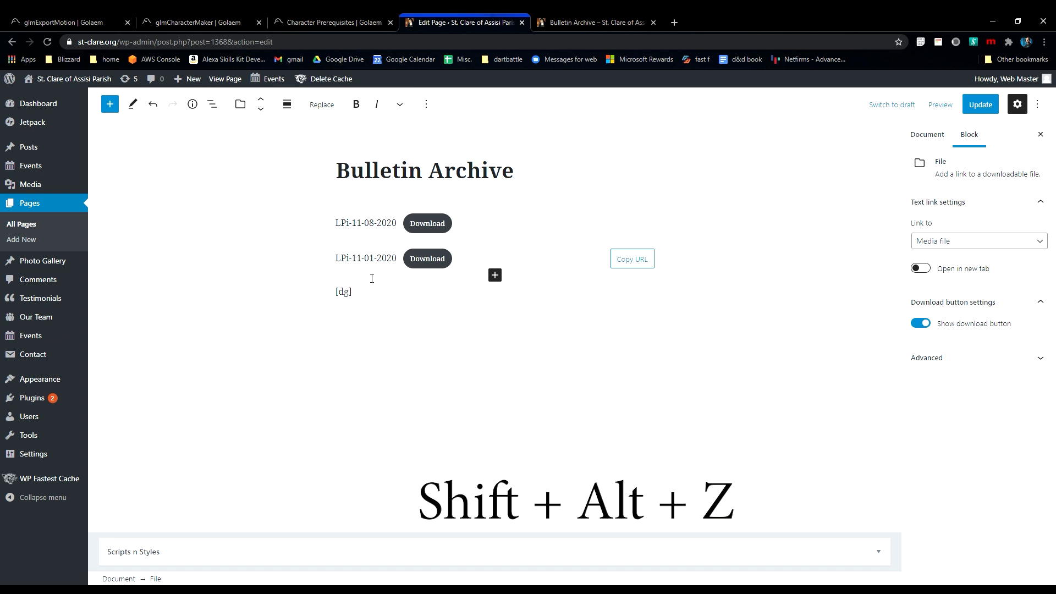
key(shift+alt+z)
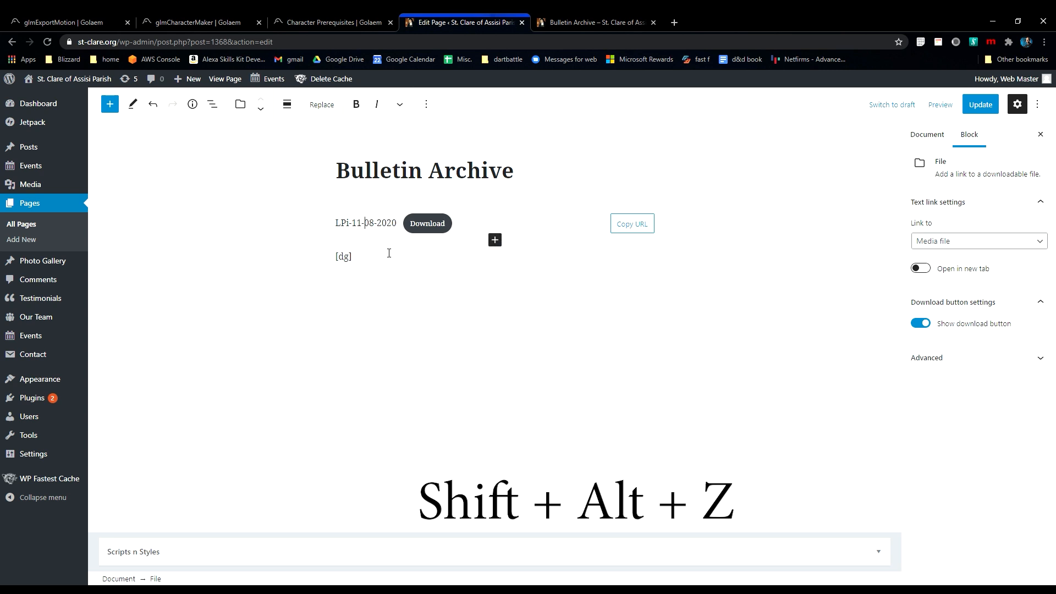
key(shift+alt+z)
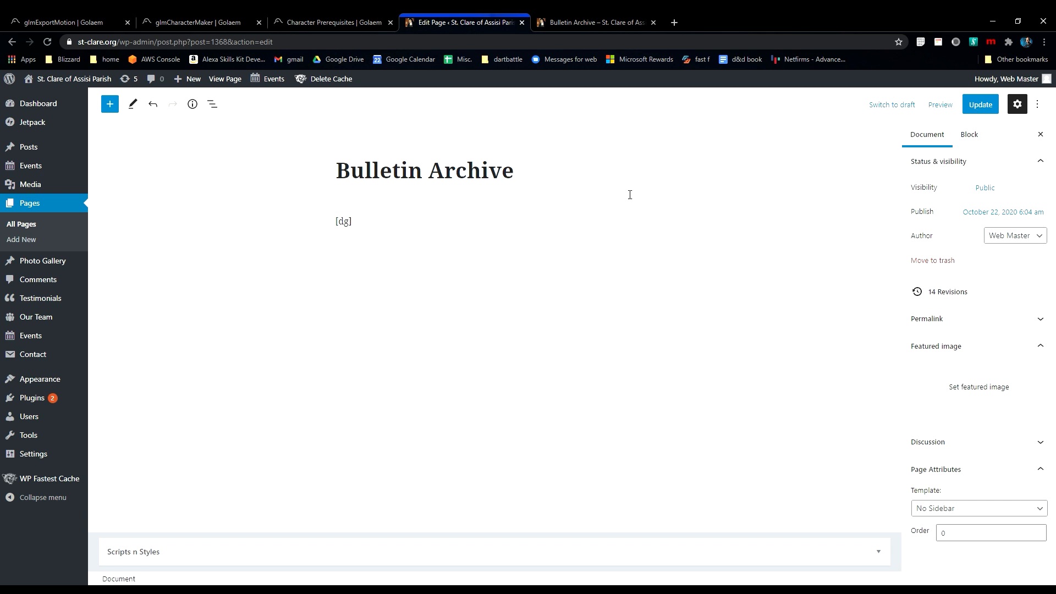
- Update the Bulletin Archive page and reload its public version to check the bulletin gallery
click(981, 106)
click(572, 22)
click(48, 42)
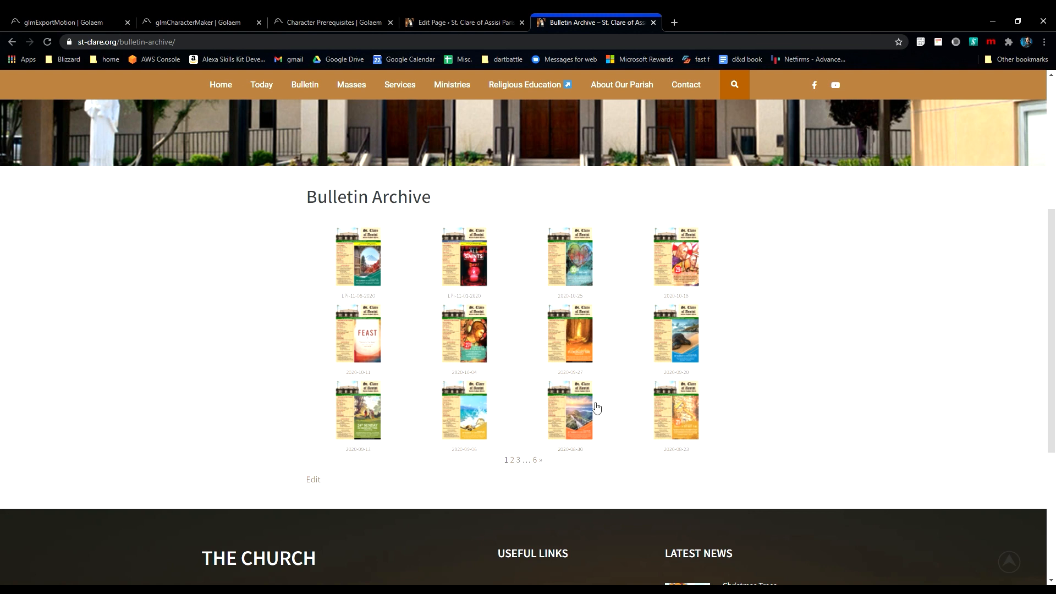
- Return to the WordPress admin and open the LPi-11-01-2020 file from the Media Library for editing
click(448, 23)
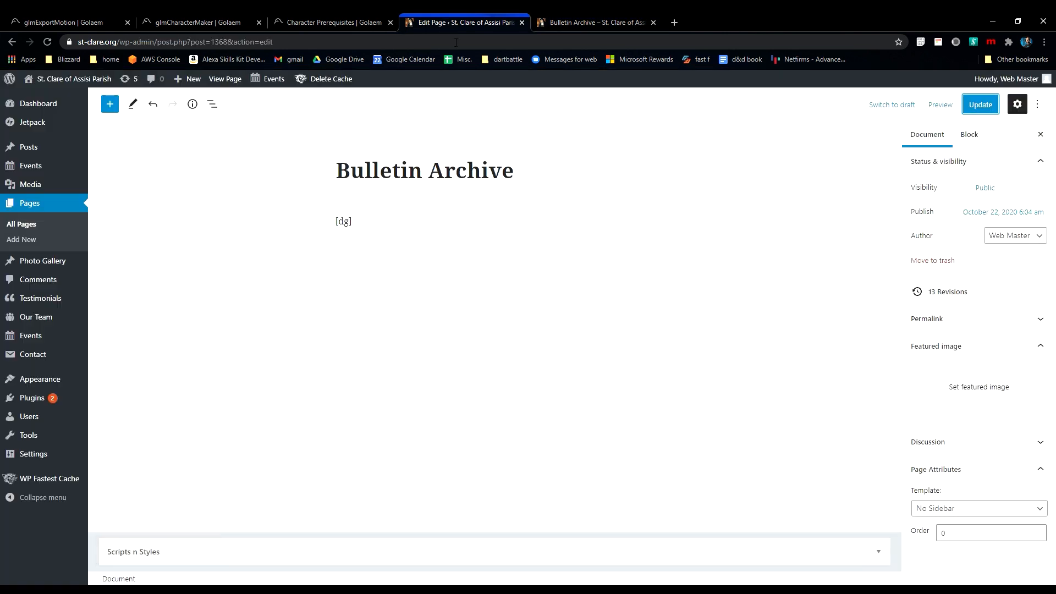
mouse_move(31, 187)
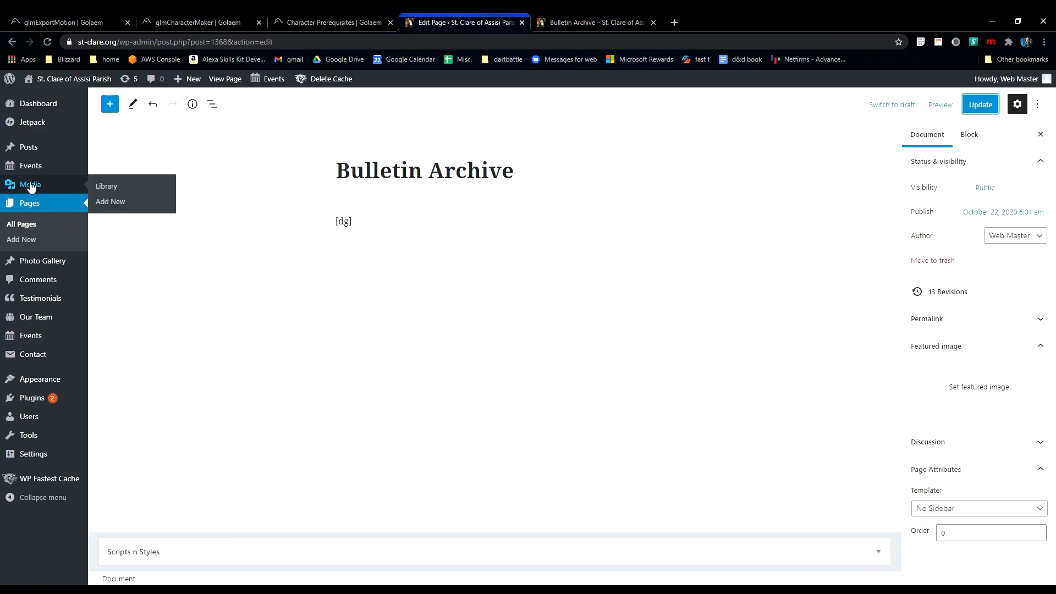
click(31, 187)
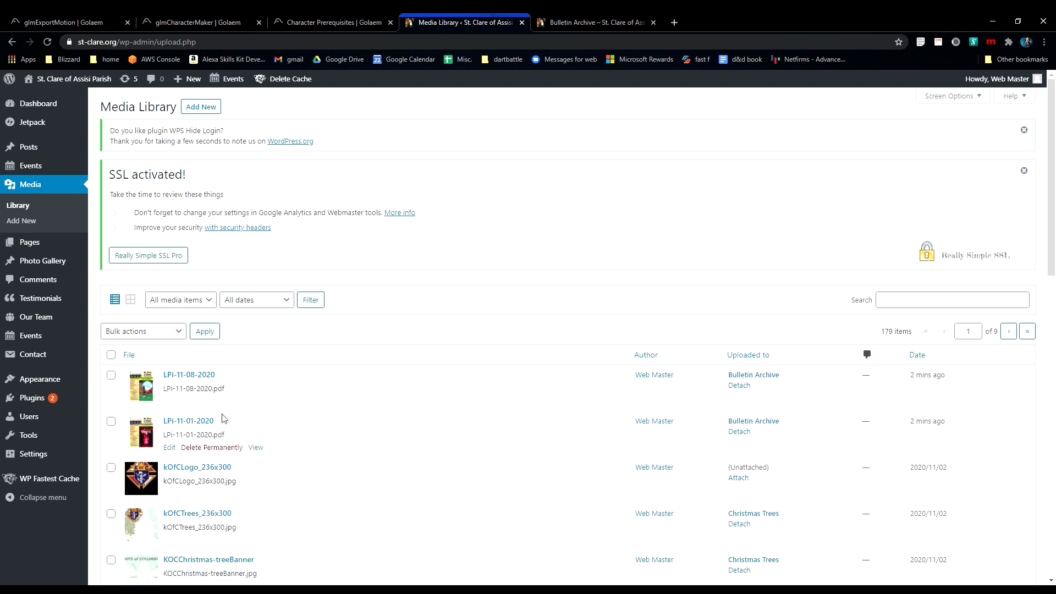
click(169, 448)
- Change the title of the LPi-11-01-2020 media file to 2020-11-01
click(193, 296)
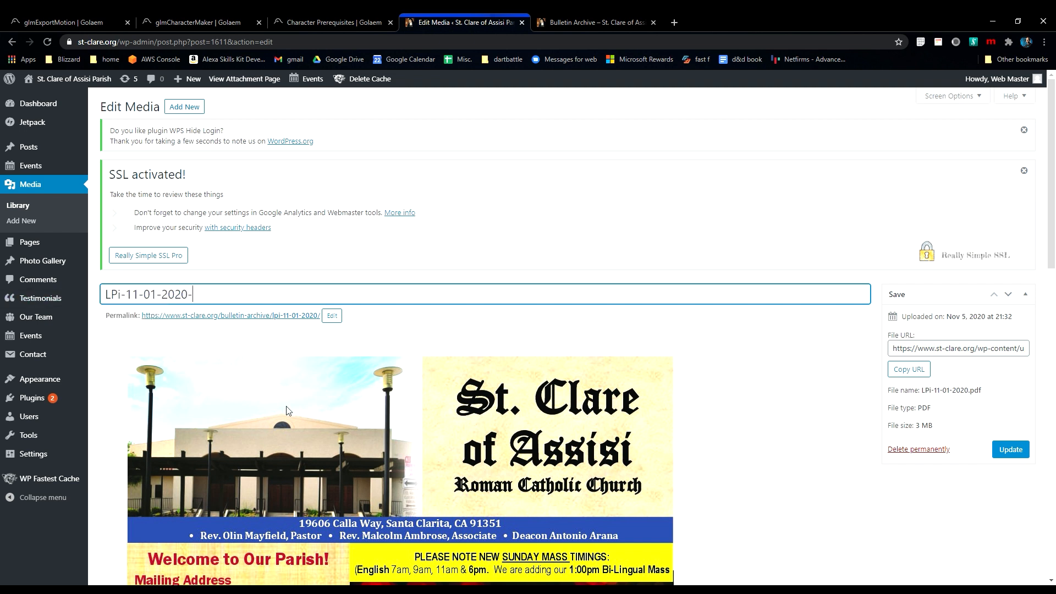
text(-11-01)
key(shift+Right)
key(shift+Right)
key(shift+Right)
key(shift+Right)
key(shift+Right)
key(shift+Right)
key(shift+Right)
key(shift+Right)
key(shift+Right)
key(shift+Right)
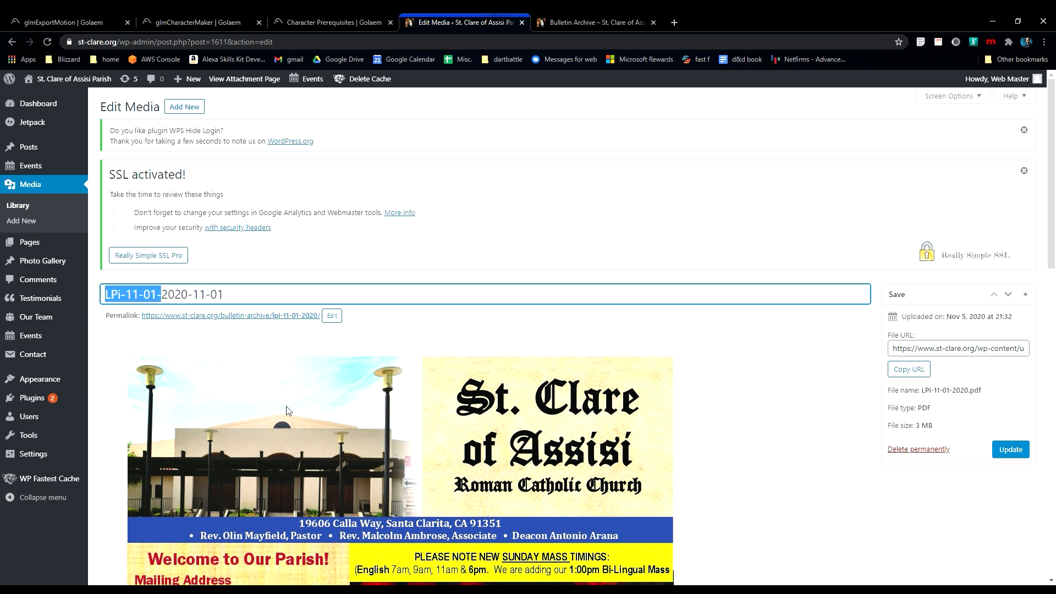
key(BackSpace)
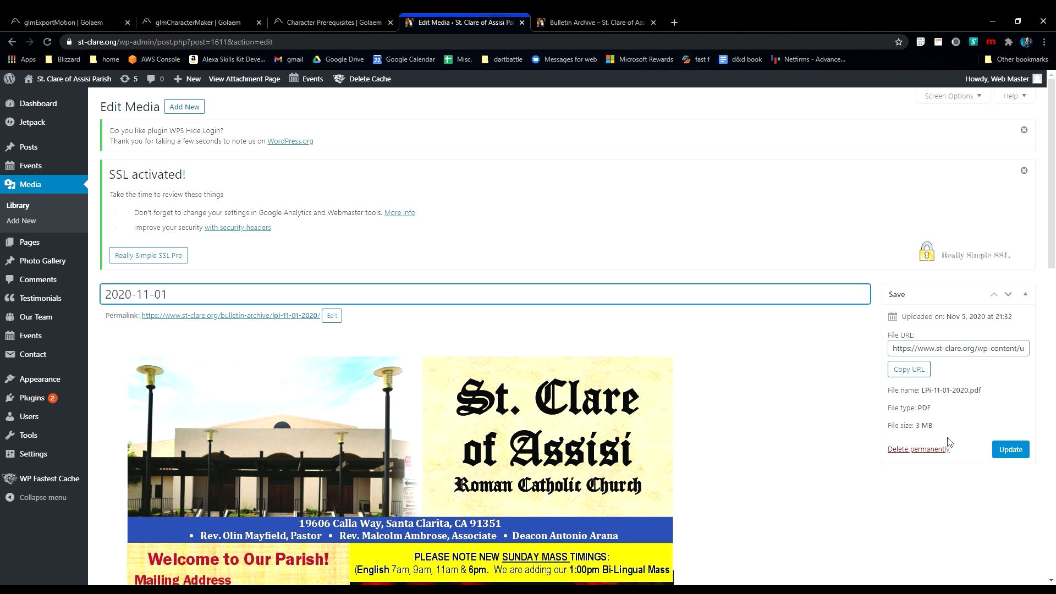
- Save the retitled 2020-11-01 media file and open the LPi-11-08-2020 file from the Media Library for editing
click(1011, 452)
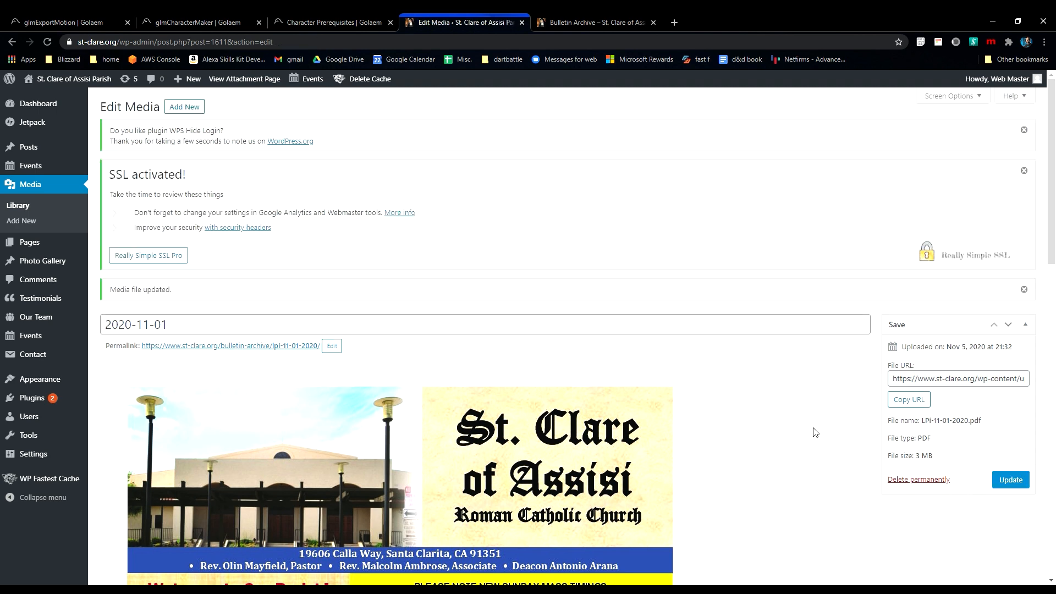
click(37, 186)
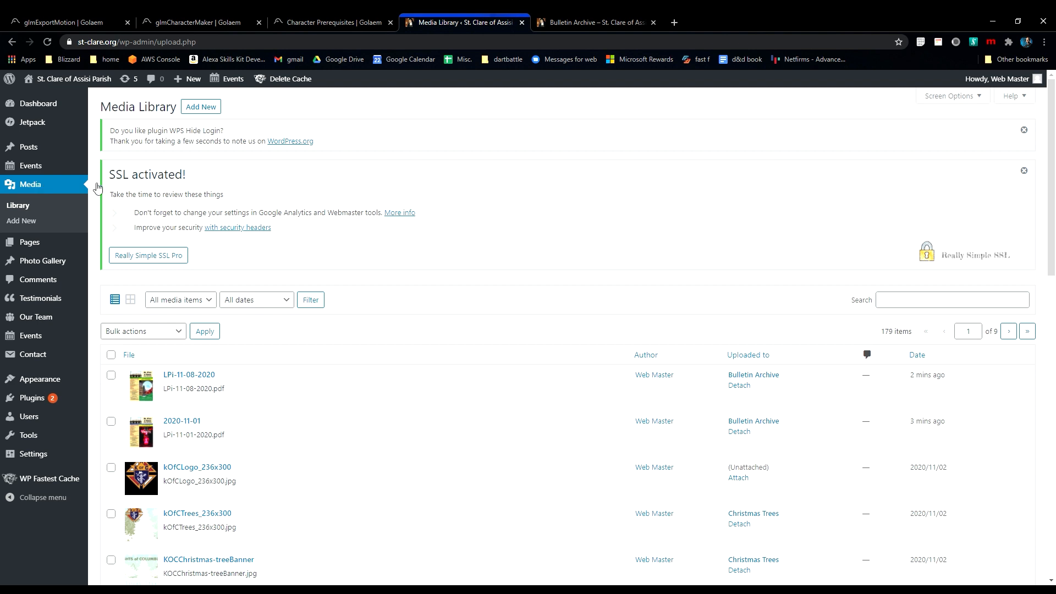
click(169, 401)
- Change the title of the LPi-11-08-2020 media file to 2020-11-08 and update the file
click(203, 300)
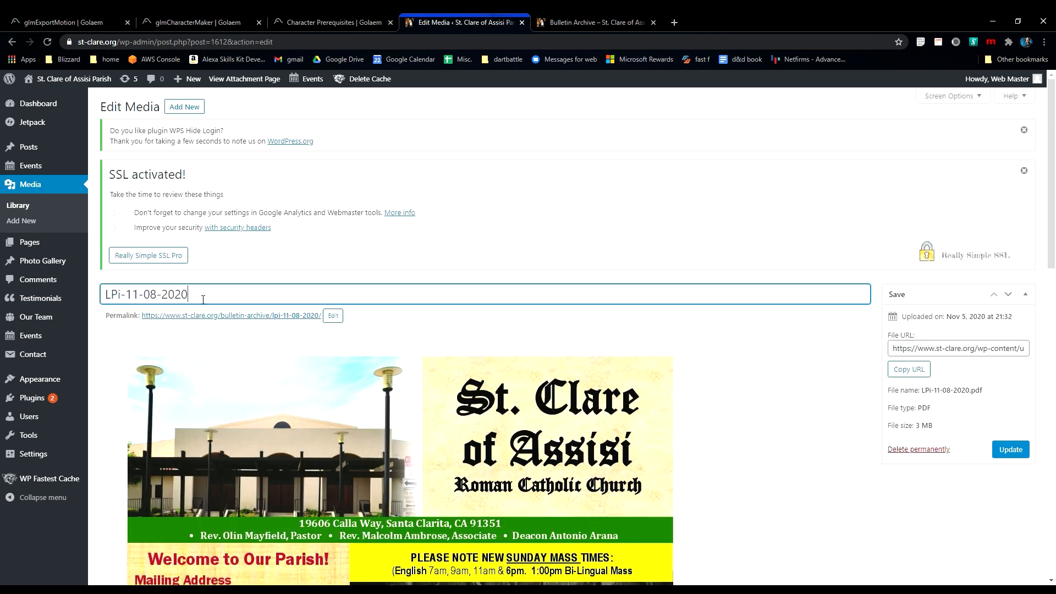
text(-11-08)
key(shift+Right)
key(shift+Right)
key(shift+Right)
key(shift+Right)
key(shift+Right)
key(shift+Right)
key(shift+Right)
key(shift+Right)
key(shift+Right)
key(shift+Right)
key(shift+Right)
key(shift+Left)
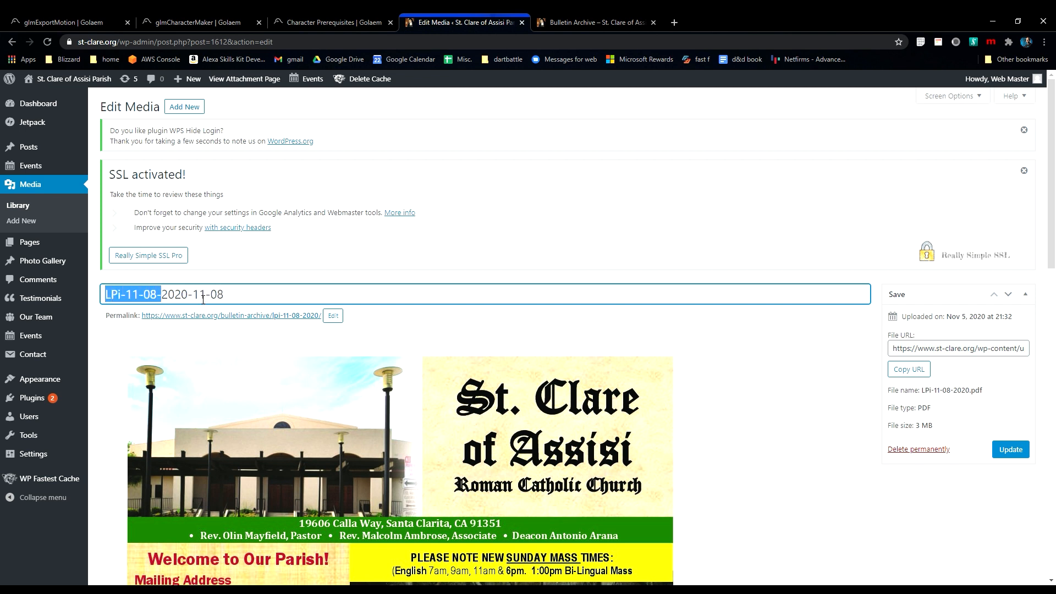
key(BackSpace)
click(1010, 452)
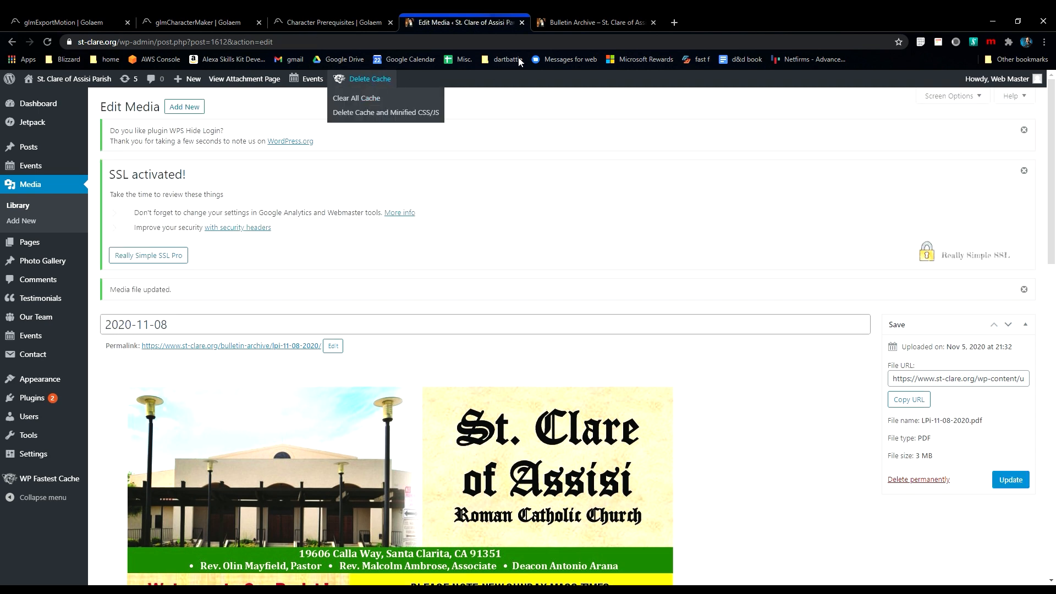
- Reload the public Bulletin Archive page to check the captions of the two November 2020 bulletins
click(577, 23)
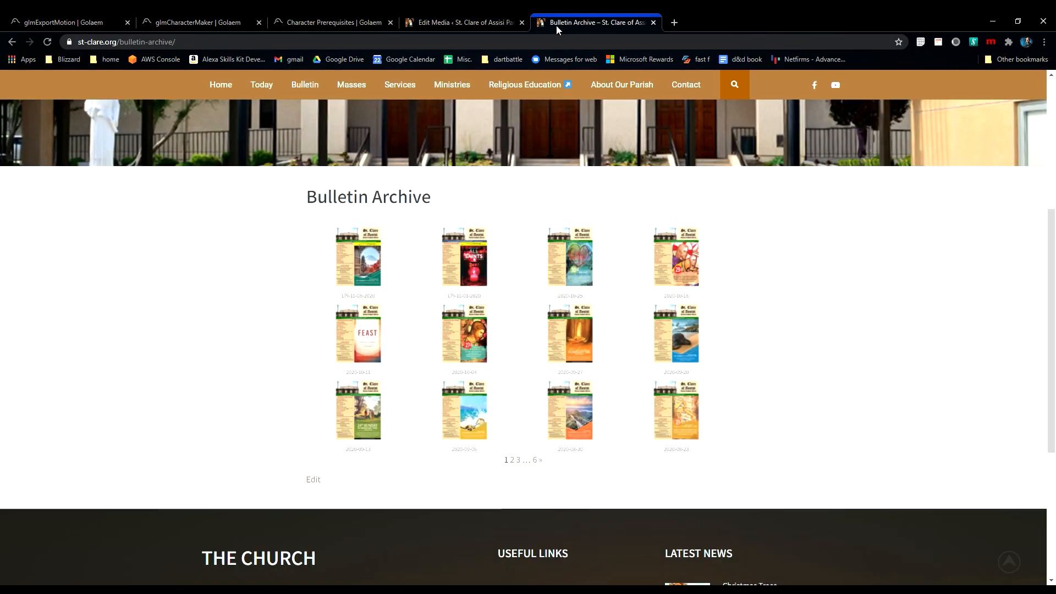
click(47, 43)
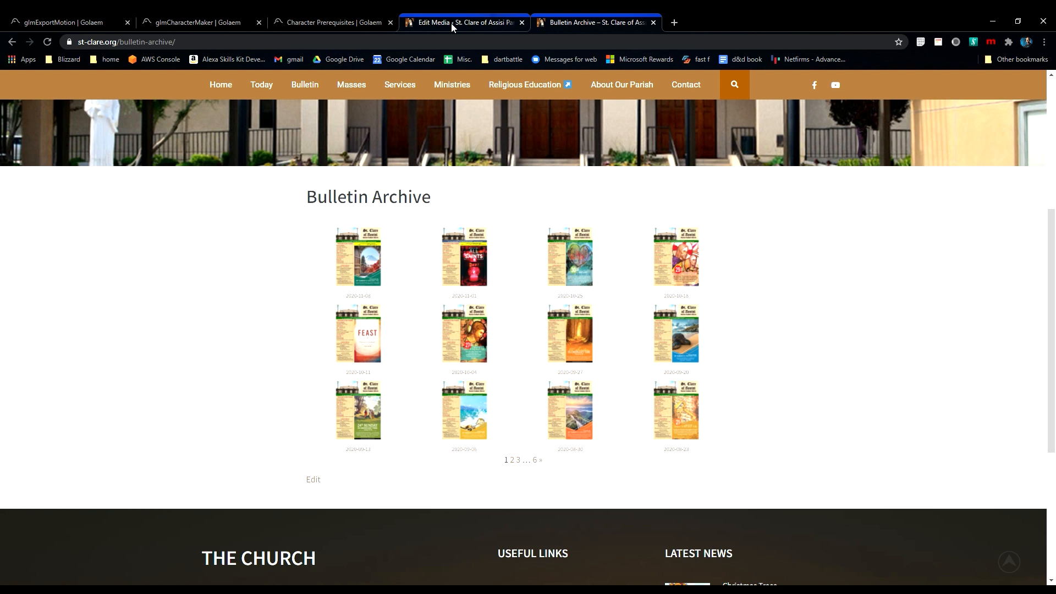
click(502, 23)
click(571, 24)
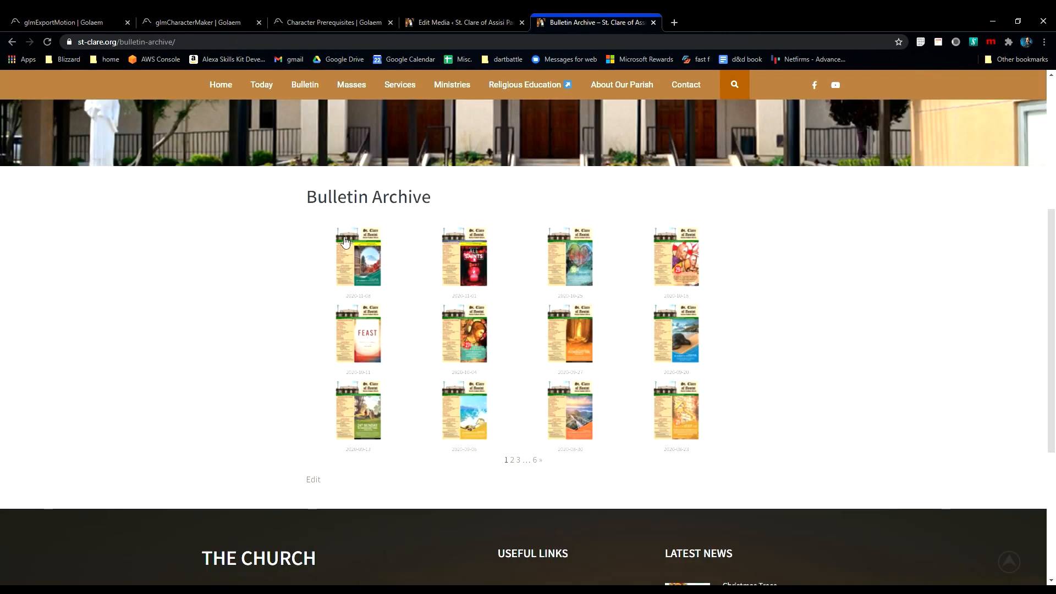